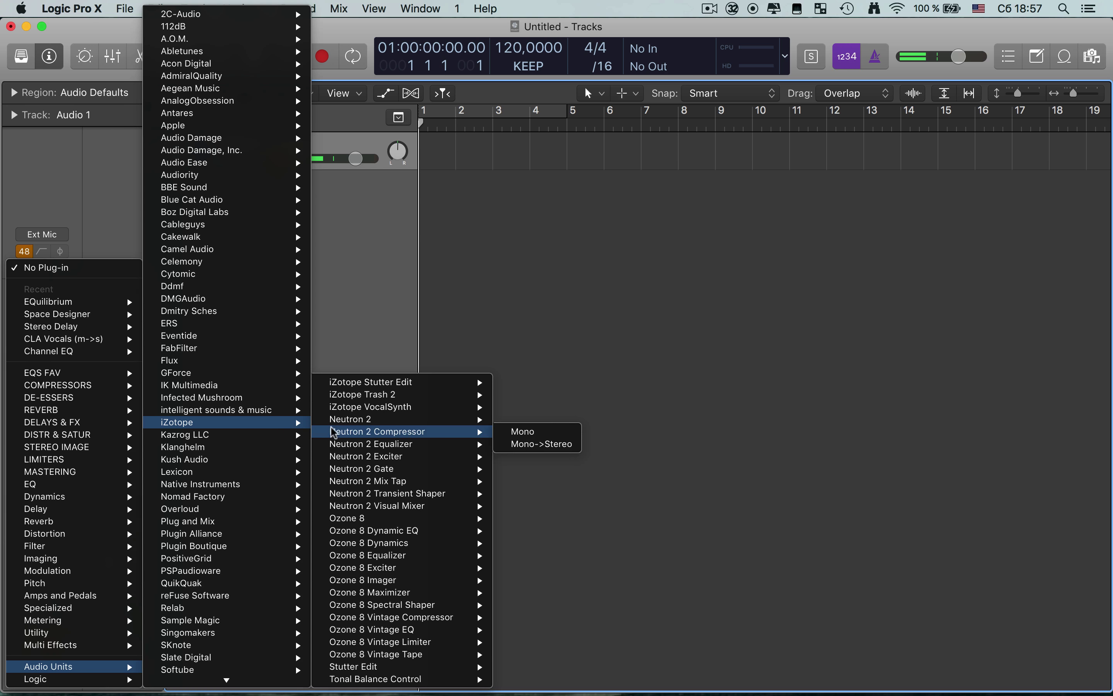
# Insert a mono Neutron 2 Gate on the Audio 1 channel and load the Dialogue Multiband Noise Floor Expander preset
pyautogui.moveTo(370, 471)
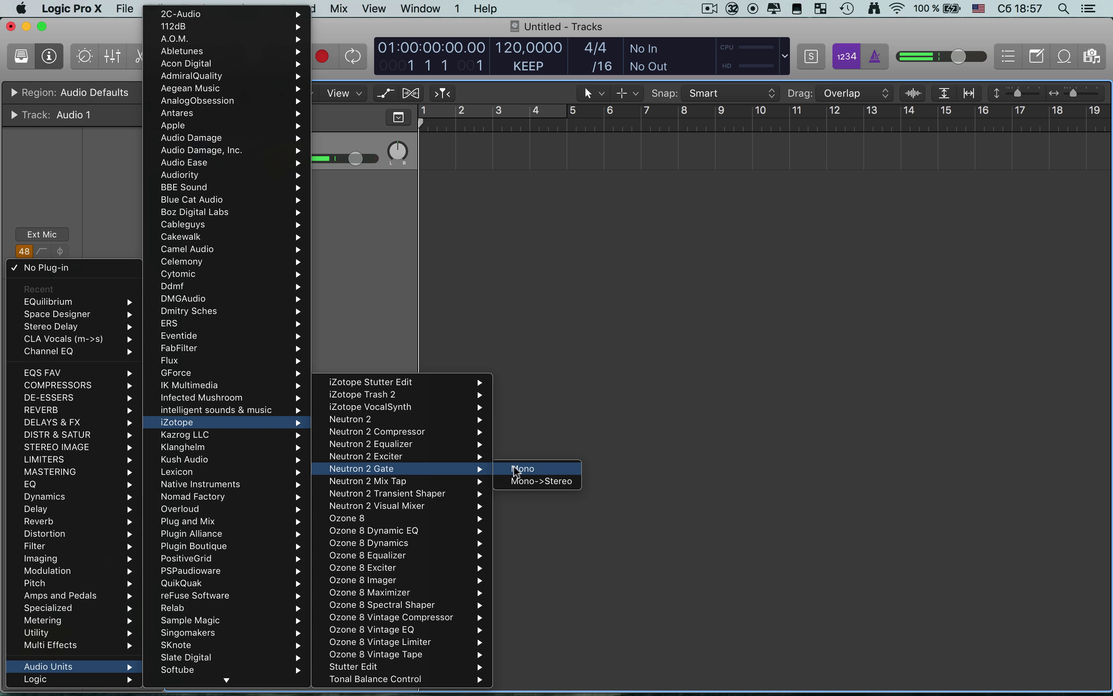
pyautogui.click(525, 470)
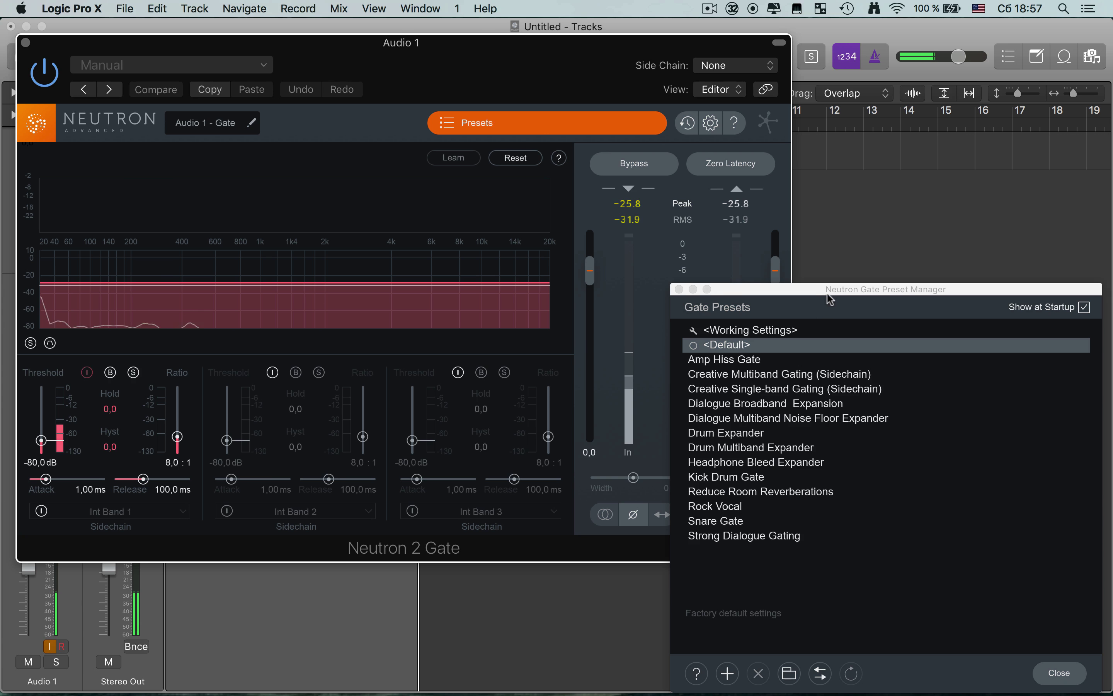
pyautogui.moveTo(827, 295); pyautogui.dragTo(772, 226)
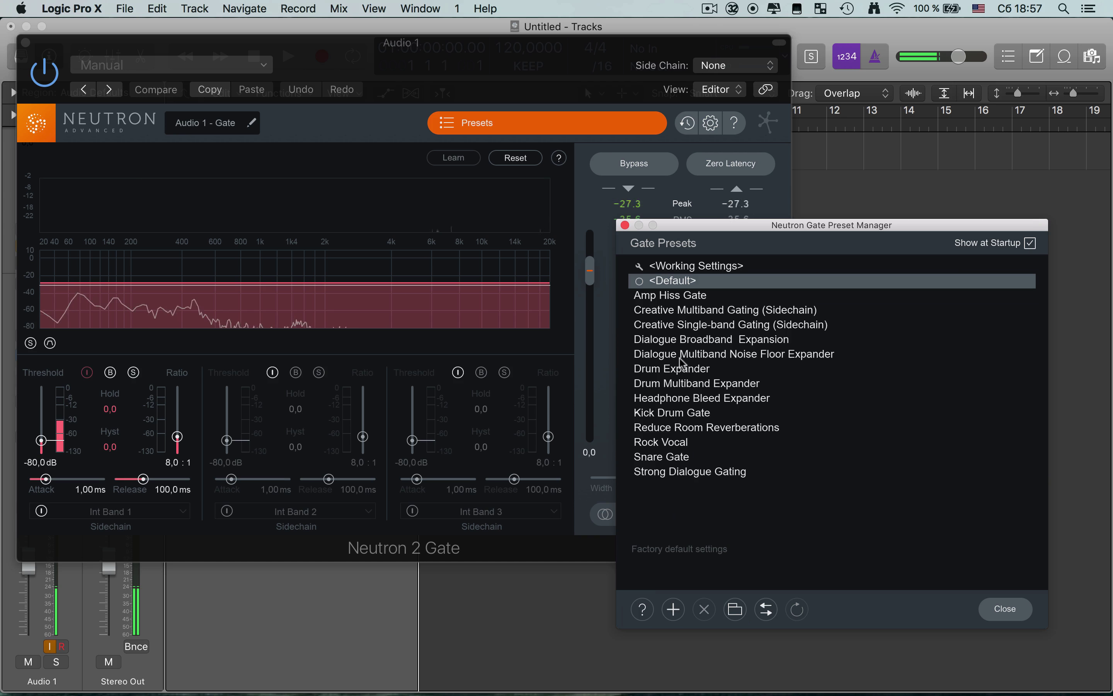
pyautogui.click(746, 355)
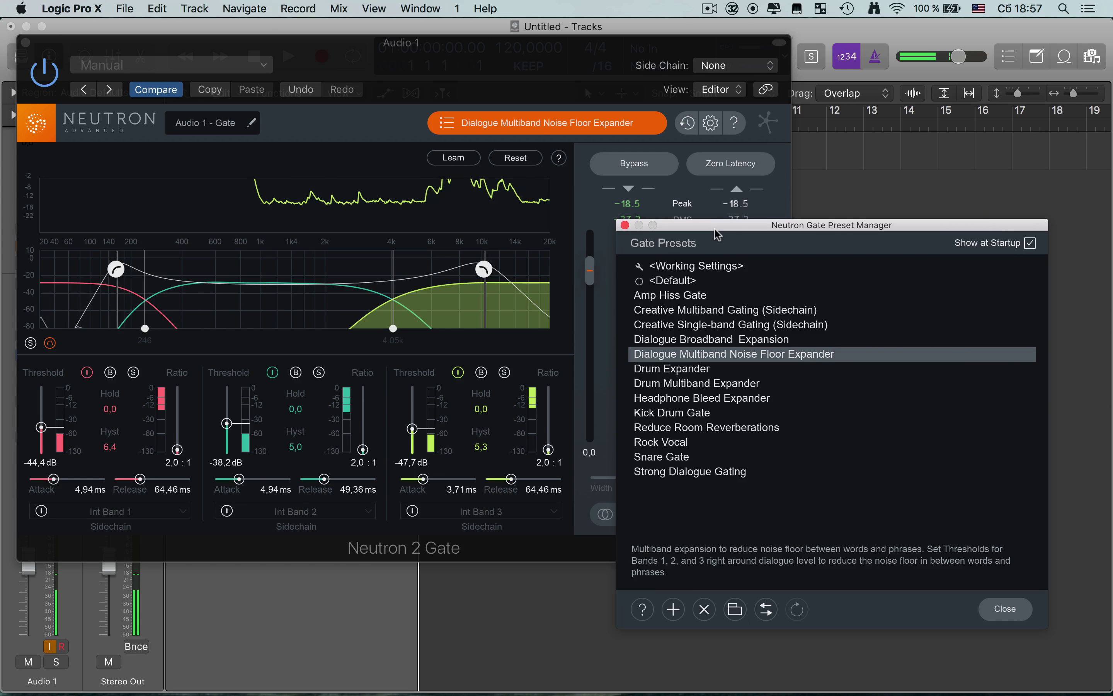
pyautogui.moveTo(715, 229); pyautogui.dragTo(912, 203)
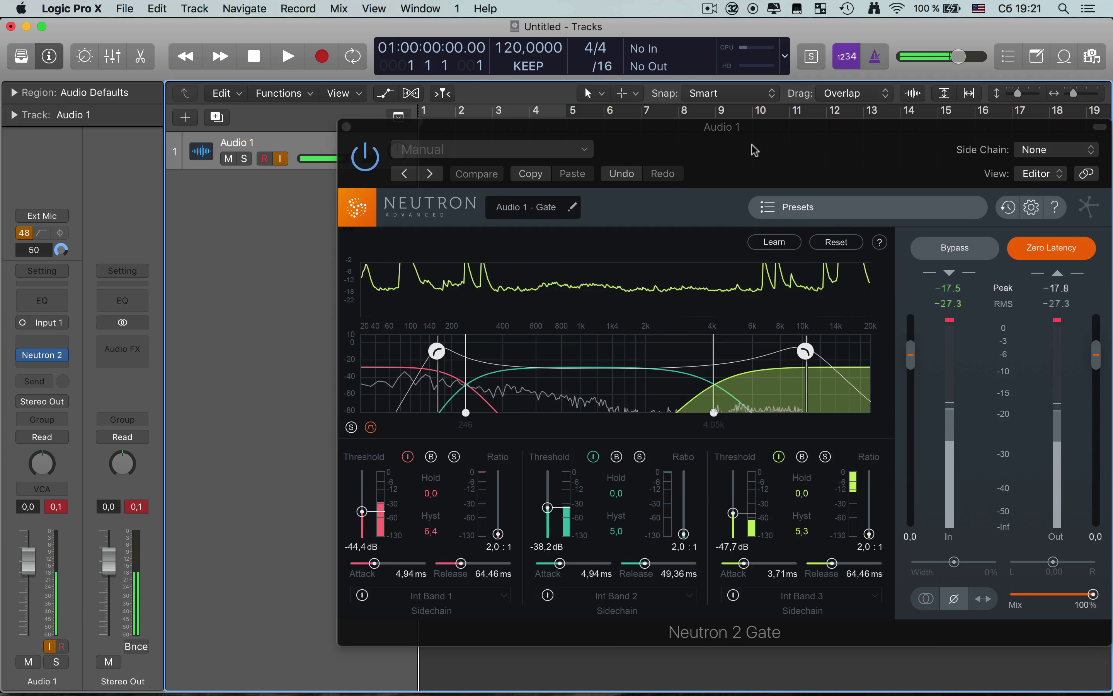
pyautogui.moveTo(745, 152); pyautogui.dragTo(615, 144)
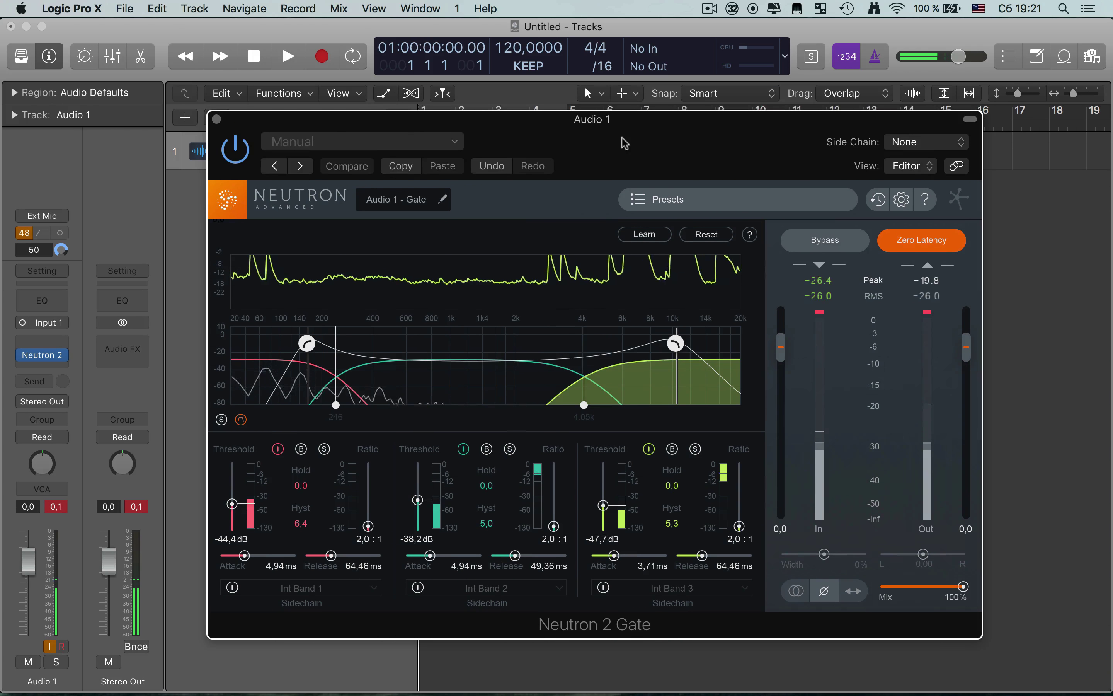
# Lower the gate's middle-band threshold to about -42.7 dB and compare the sound with the bypass on and off
pyautogui.click(58, 509)
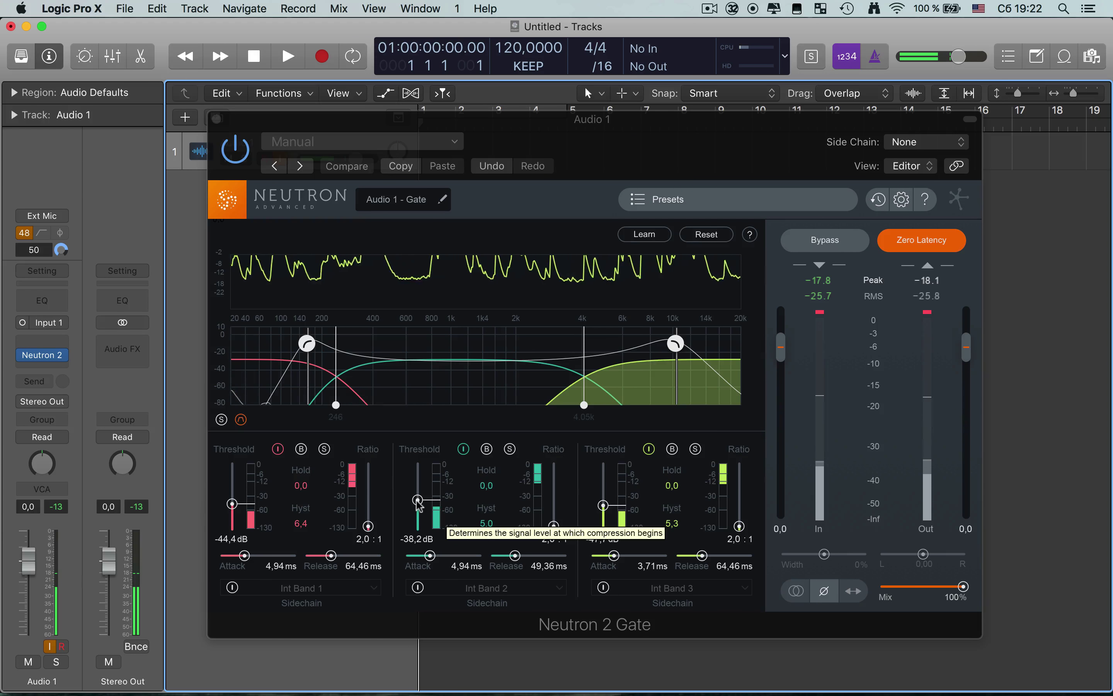
pyautogui.moveTo(419, 505); pyautogui.dragTo(419, 527)
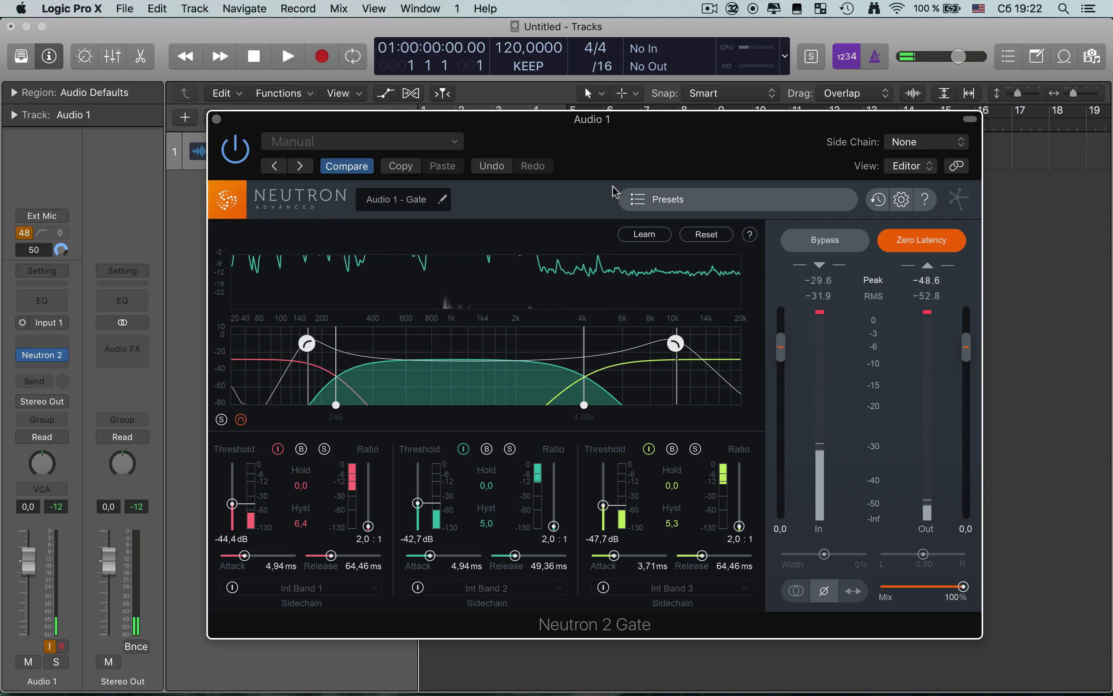
pyautogui.click(826, 240)
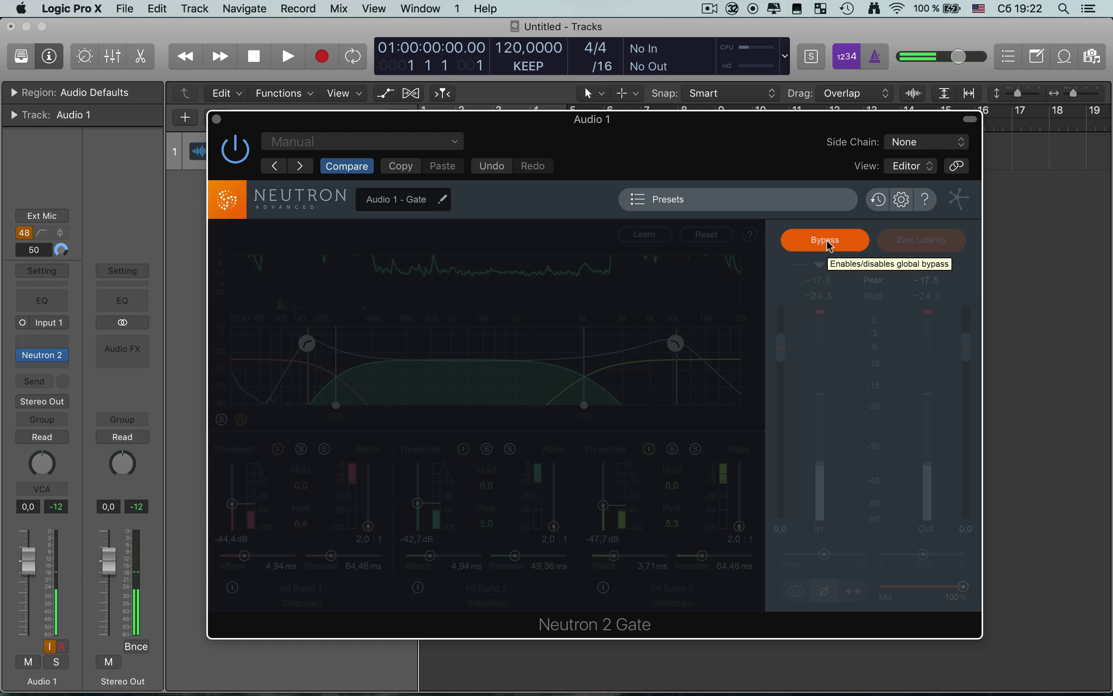
pyautogui.click(826, 240)
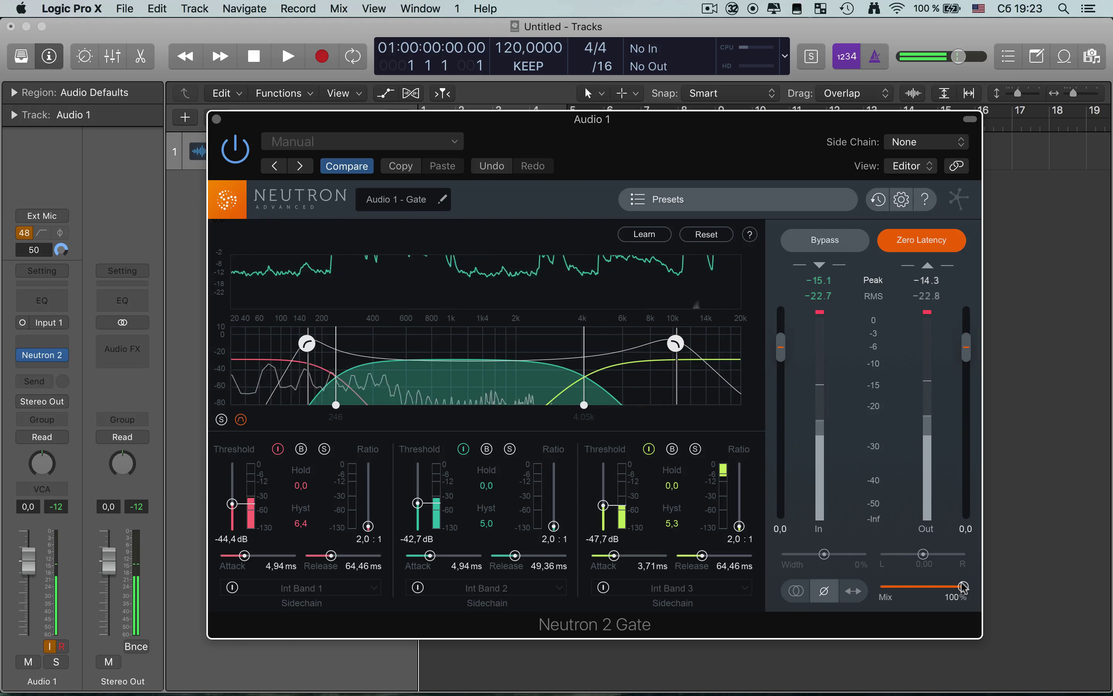
# Reduce the gate's mix to 65% and toggle Zero Latency off and on to check the plug-in's latency
pyautogui.moveTo(963, 587); pyautogui.dragTo(943, 587)
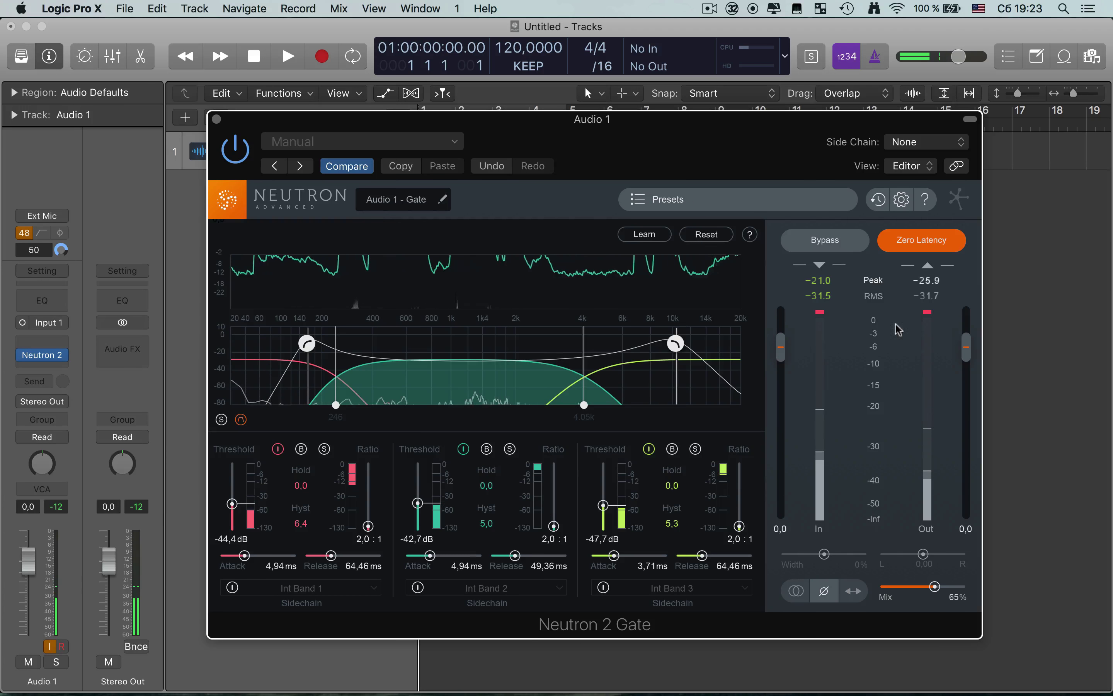
pyautogui.click(917, 246)
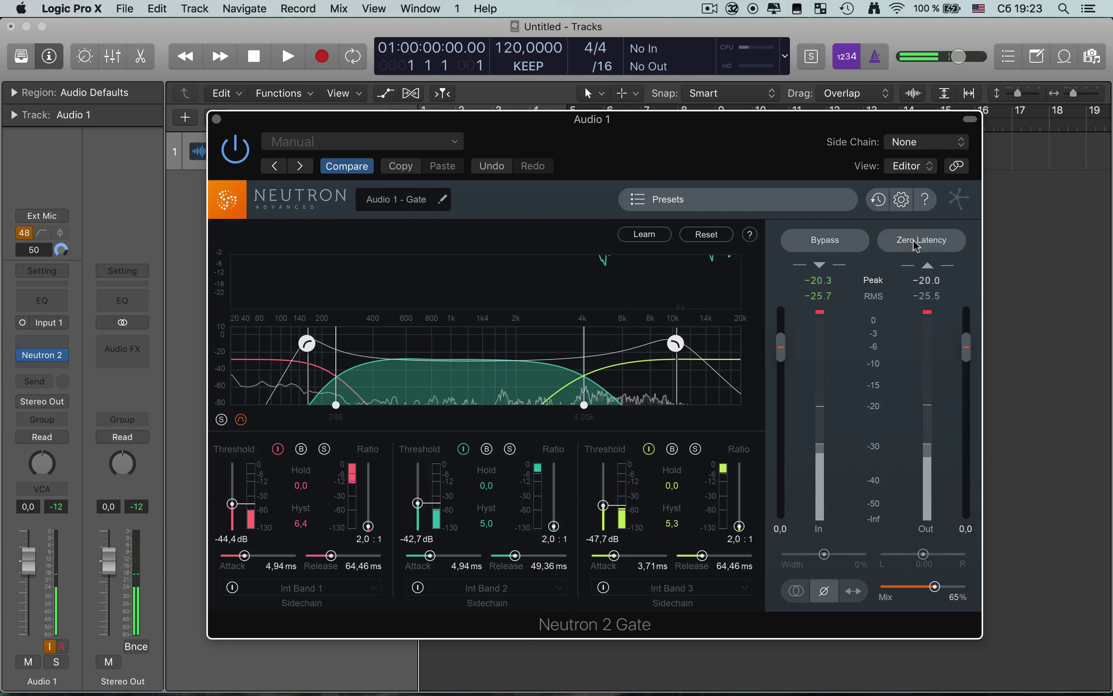
pyautogui.click(917, 246)
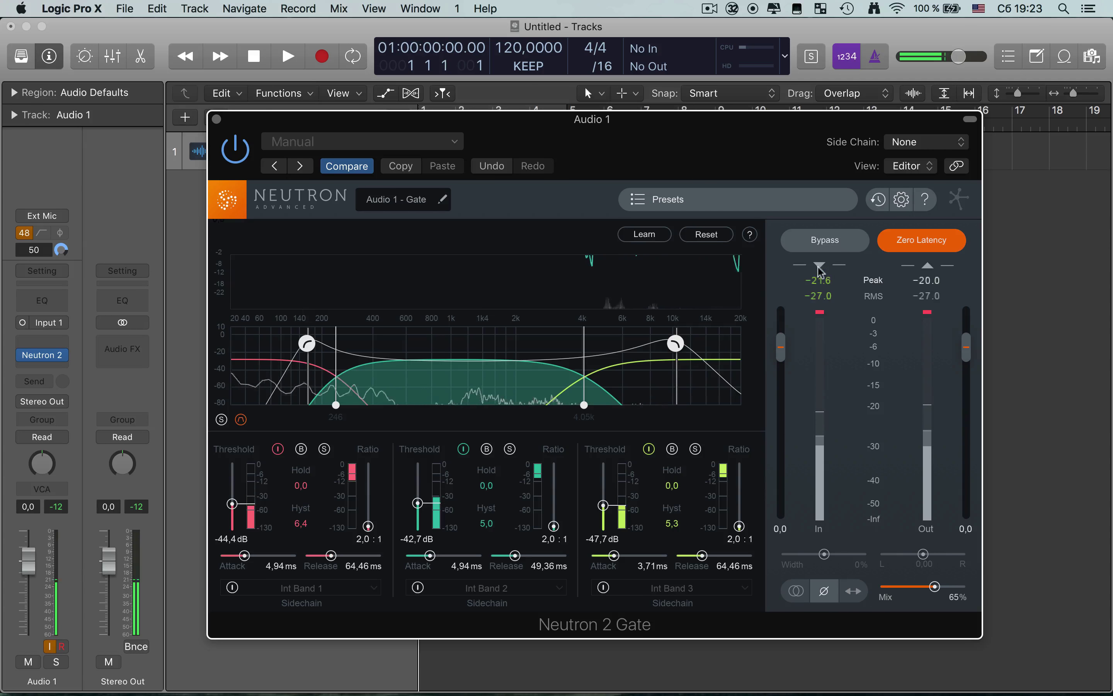
pyautogui.click(910, 244)
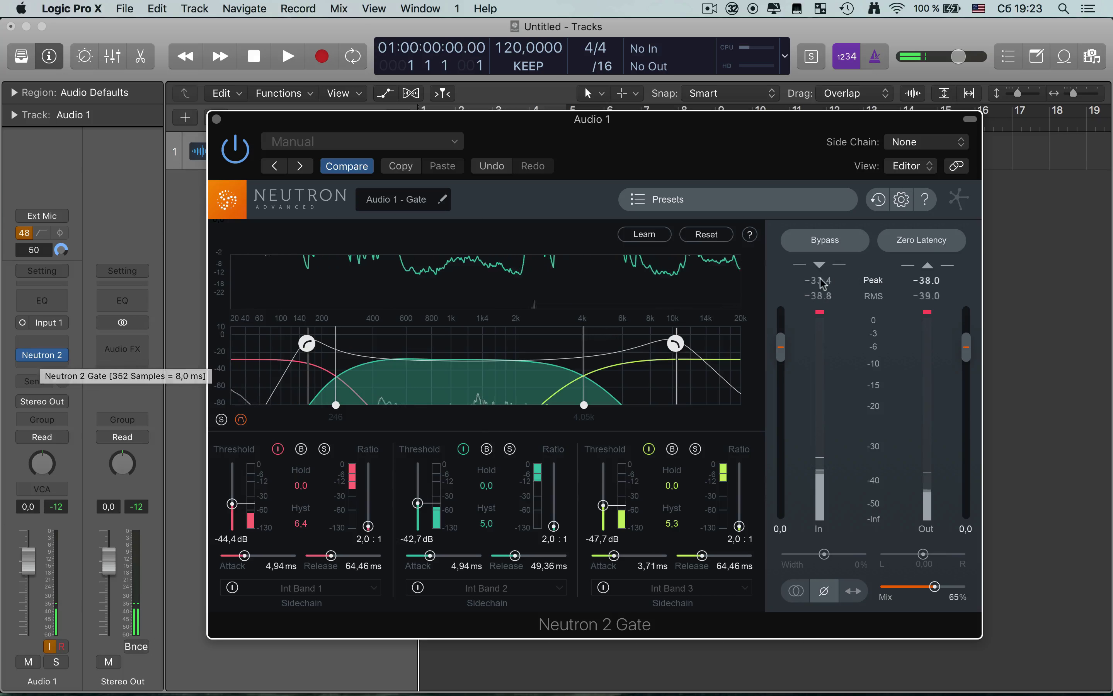
pyautogui.click(929, 248)
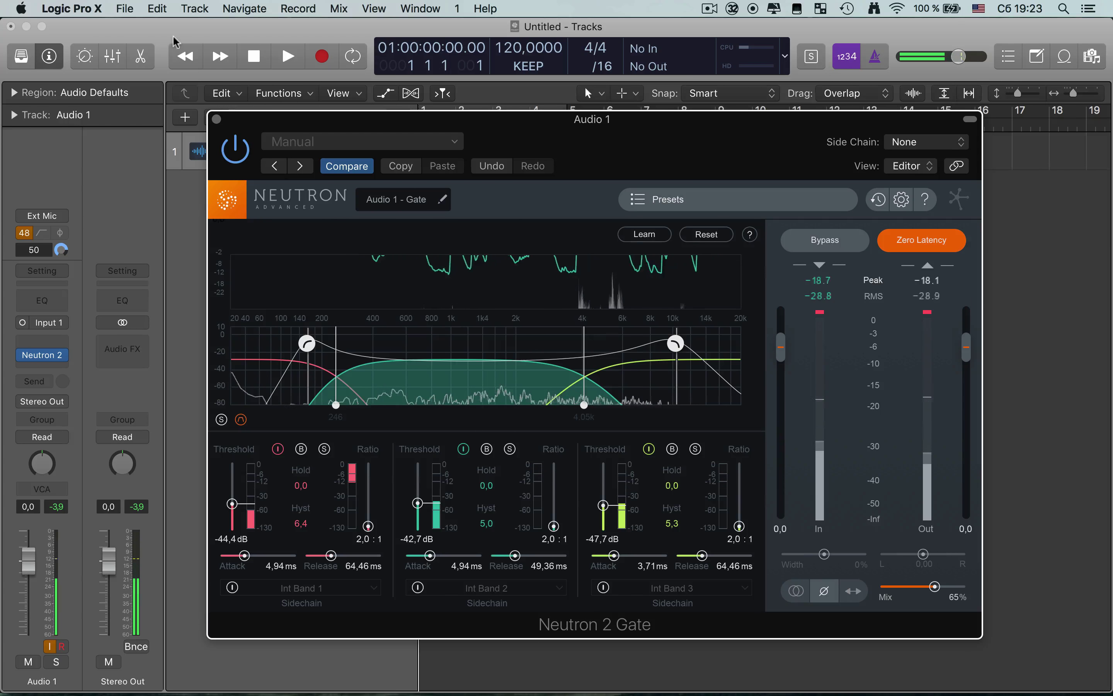
# Insert a mono EQuilibrium before the gate on Audio 1 and add an 18 dB high-pass filter at about 66 Hz
pyautogui.click(217, 120)
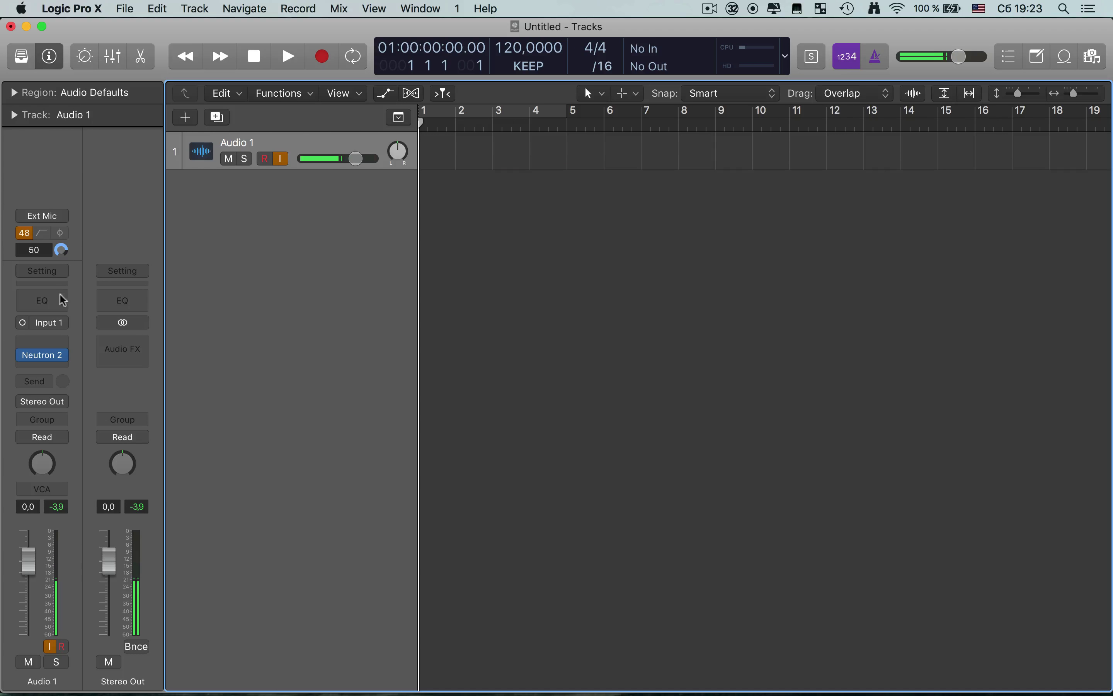
pyautogui.click(65, 343)
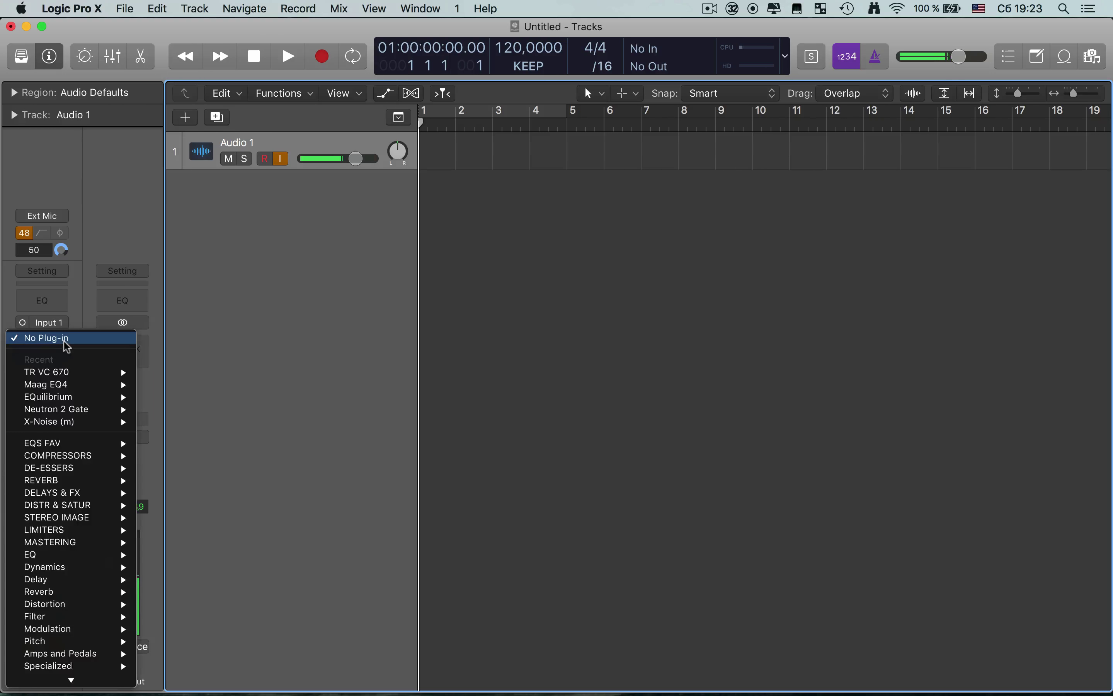
pyautogui.moveTo(87, 397)
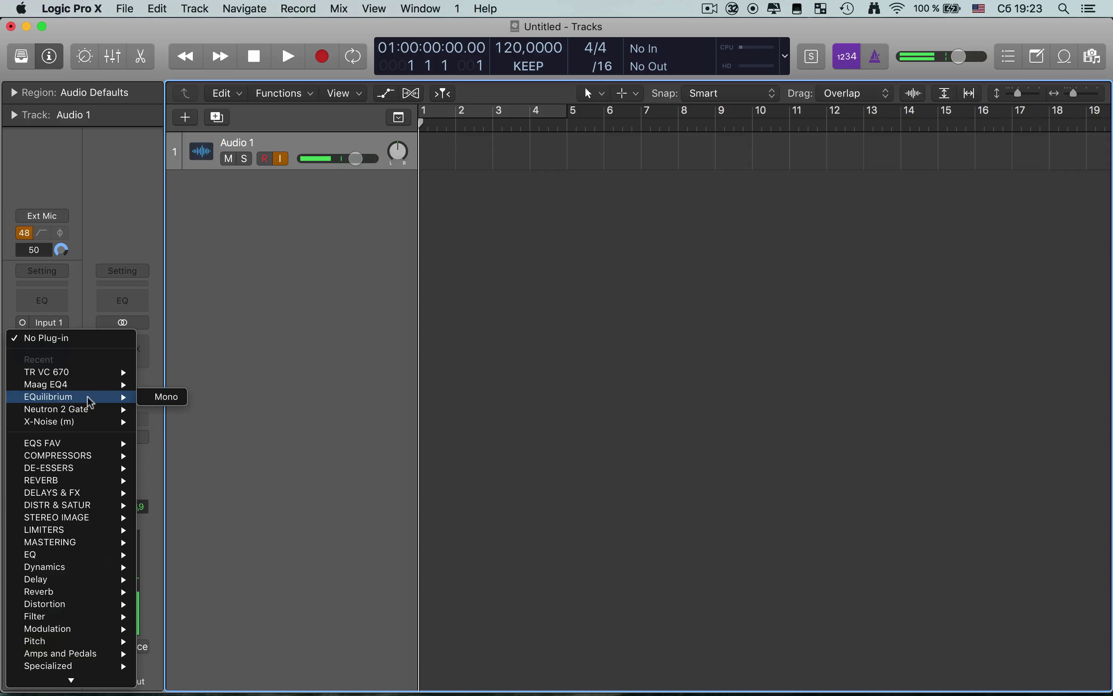
pyautogui.click(171, 399)
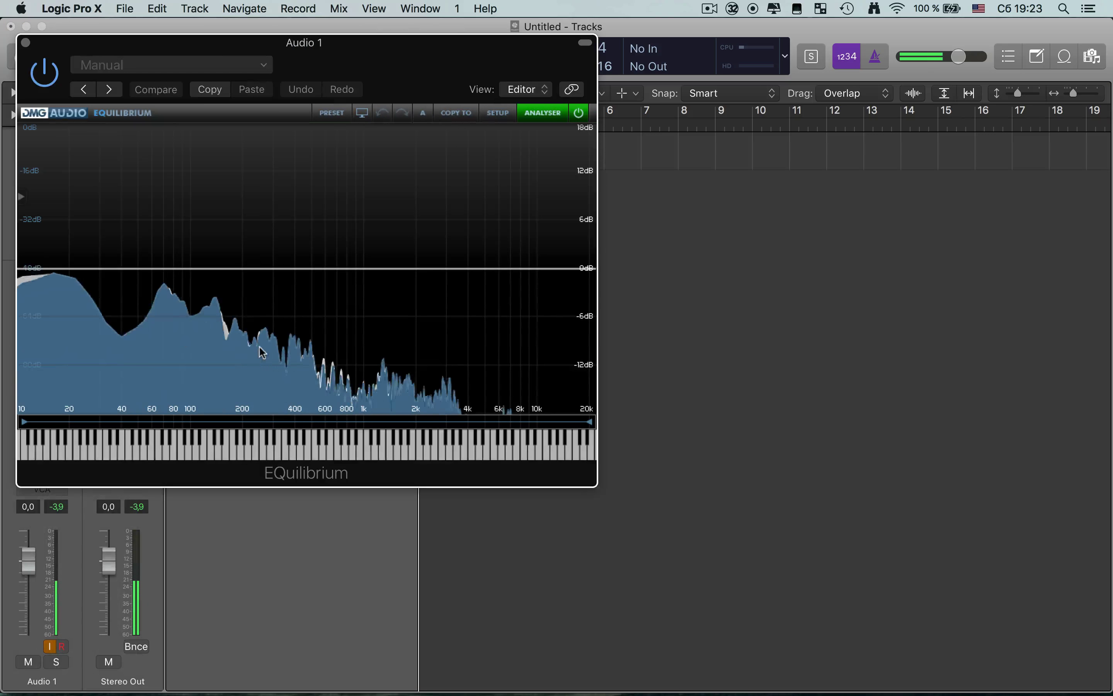
pyautogui.doubleClick(55, 355)
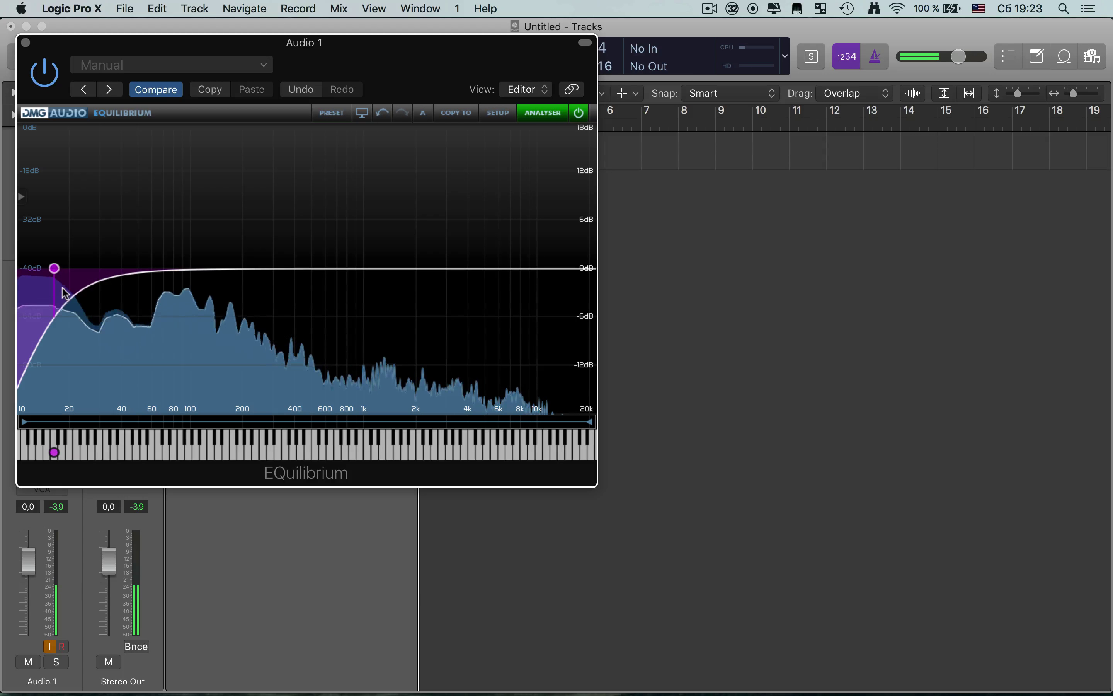
pyautogui.moveTo(55, 268)
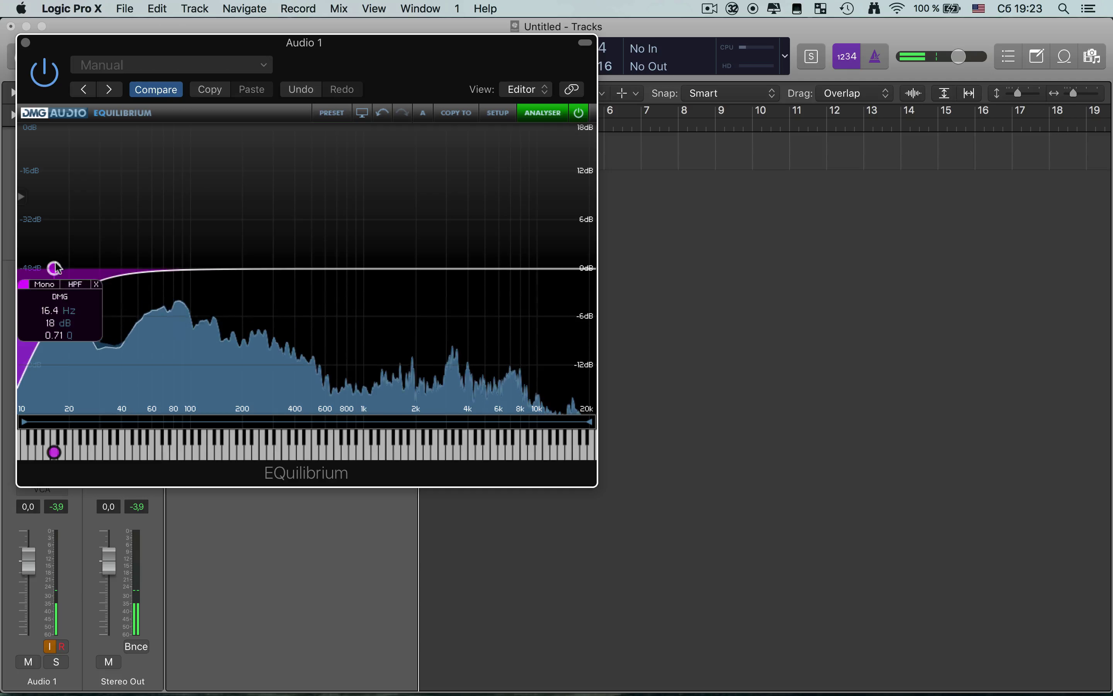
pyautogui.moveTo(56, 268); pyautogui.dragTo(159, 268)
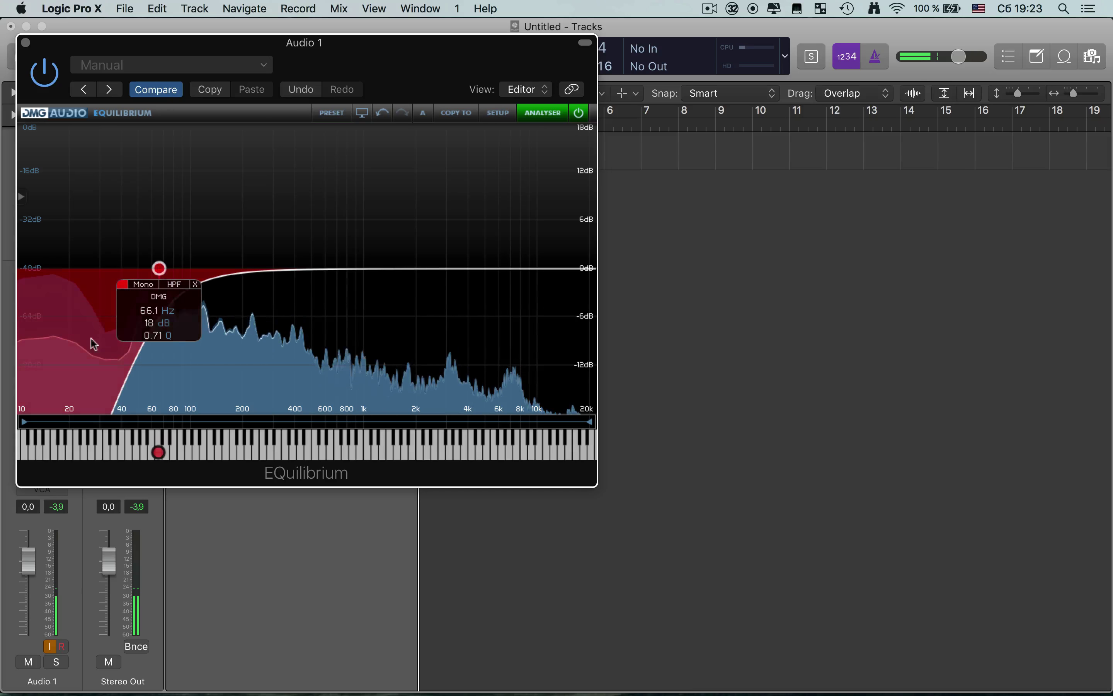
# Add a wide peak cut of about -2.8 dB at about 183 Hz with a Q of 0.57, and close the equalizer
pyautogui.doubleClick(229, 300)
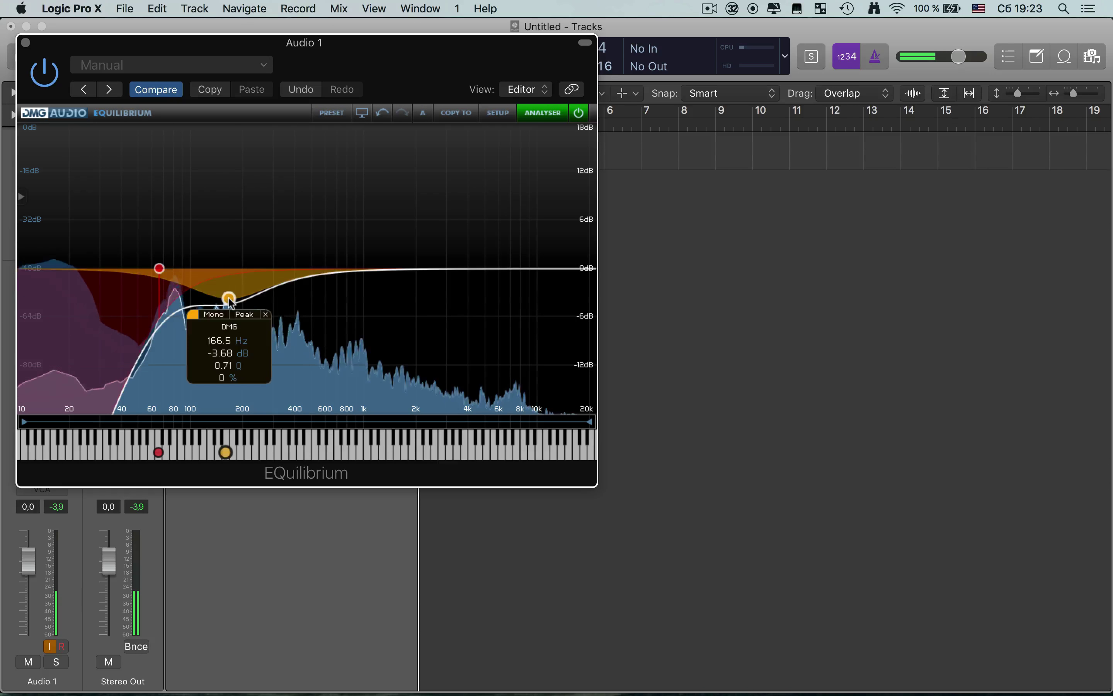
pyautogui.scroll(-2, 230, 303)
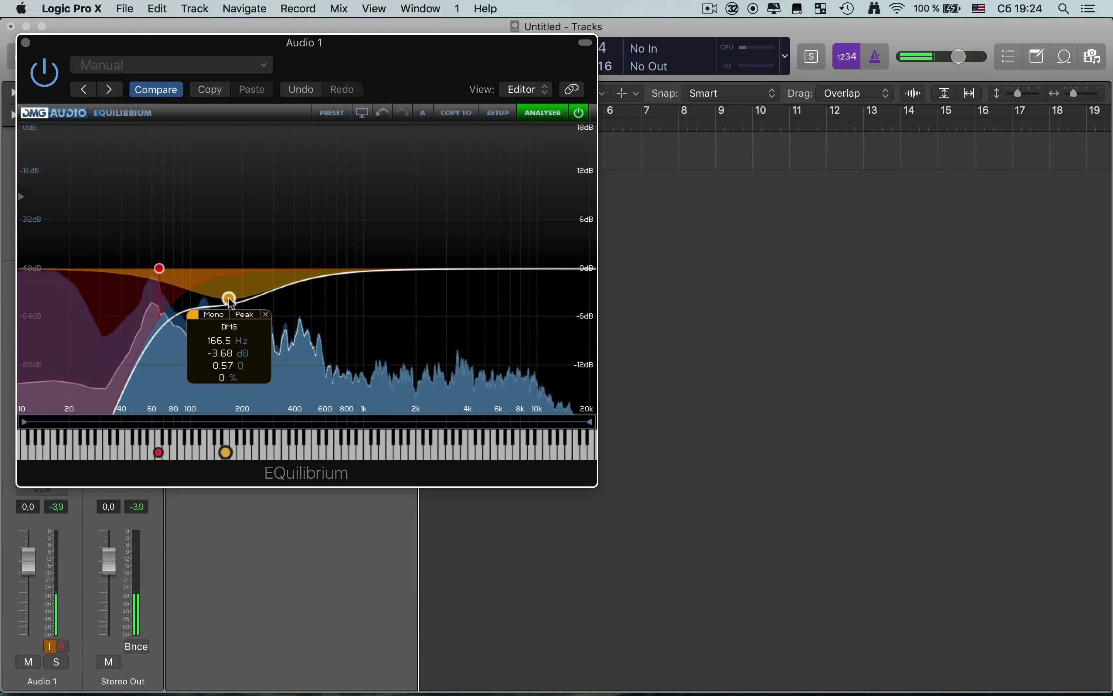
pyautogui.moveTo(230, 300); pyautogui.dragTo(237, 292)
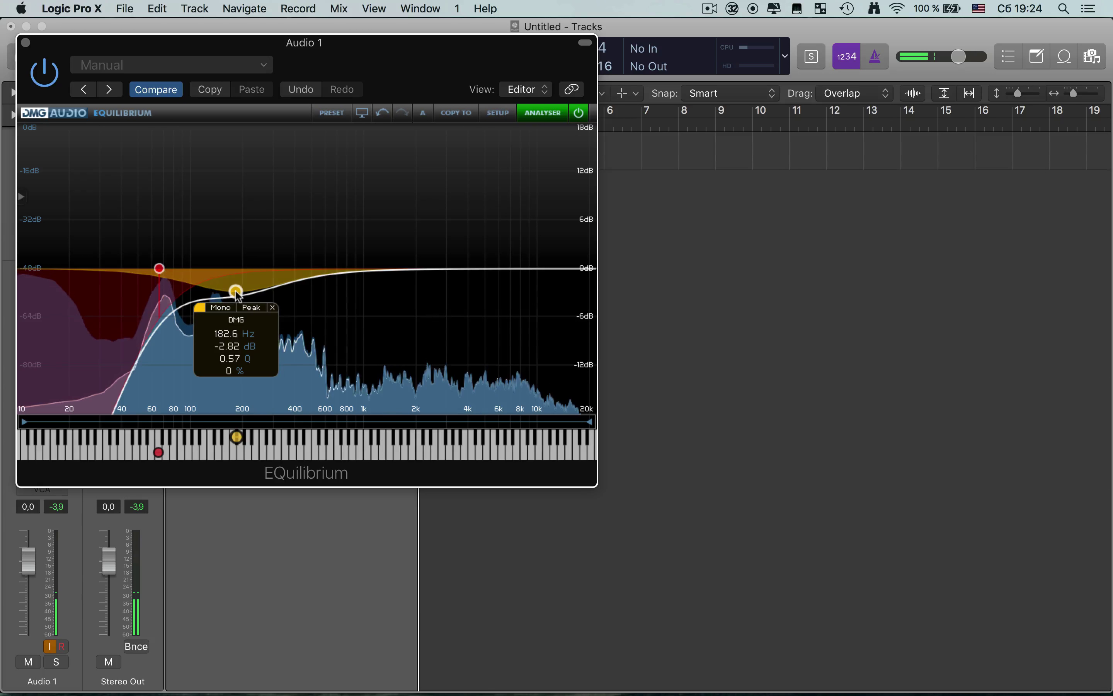
pyautogui.click(25, 44)
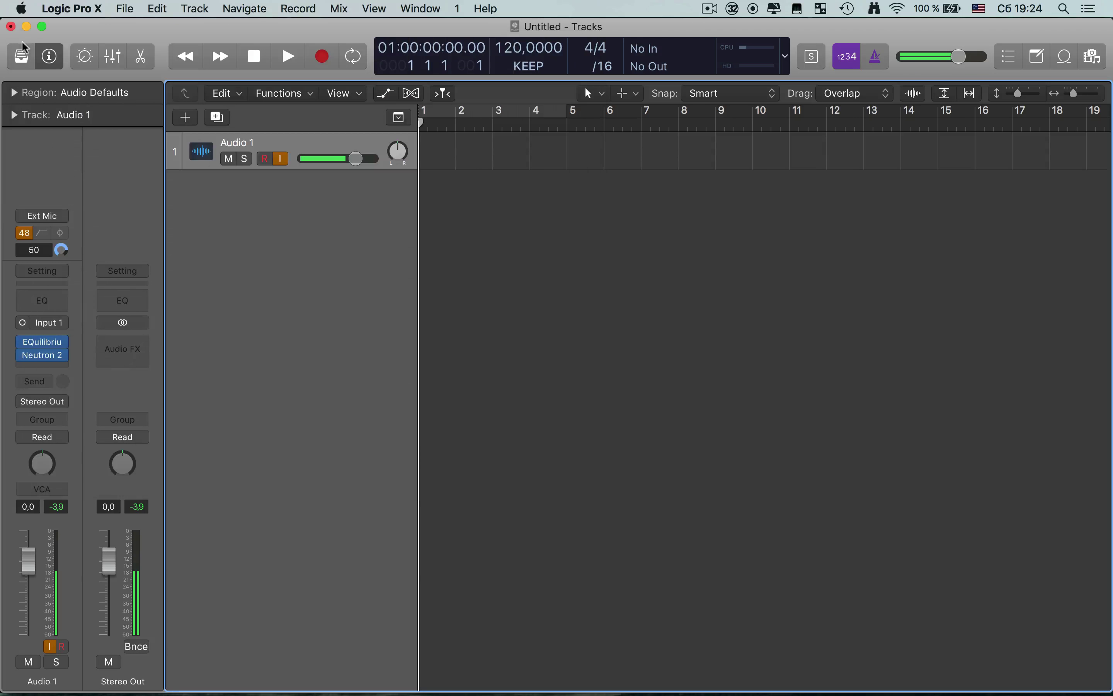
# Insert a mono Maag EQ4 after the gate and set its Air Band to 20 kHz with an Air Gain of about 6
pyautogui.click(61, 364)
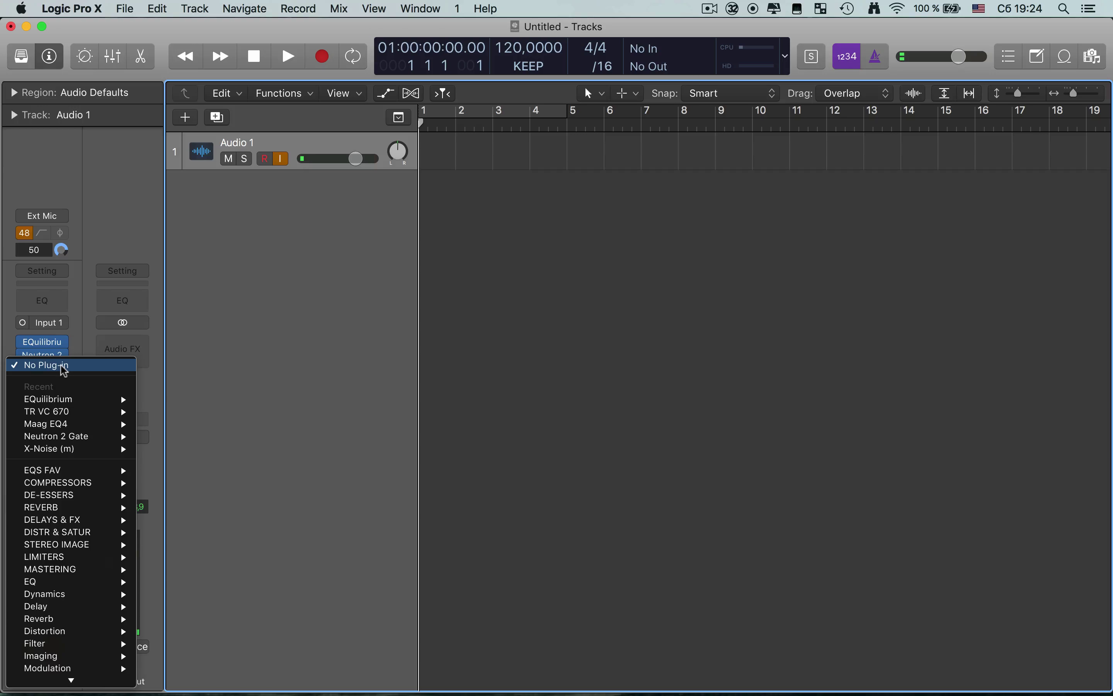
pyautogui.moveTo(67, 423)
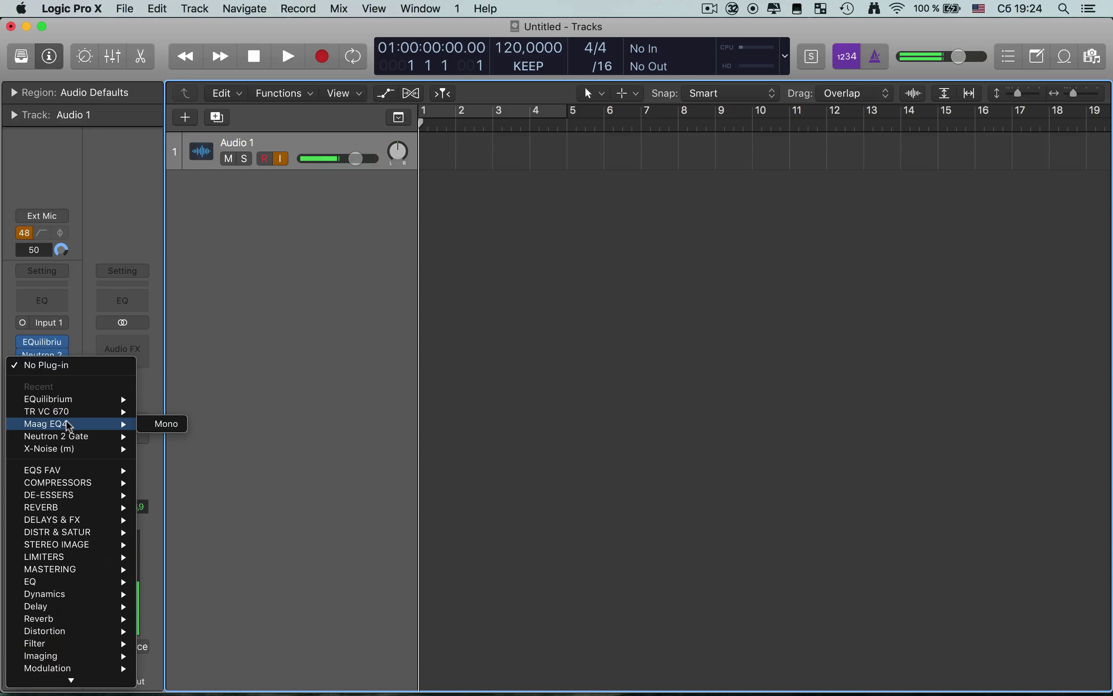
pyautogui.click(170, 422)
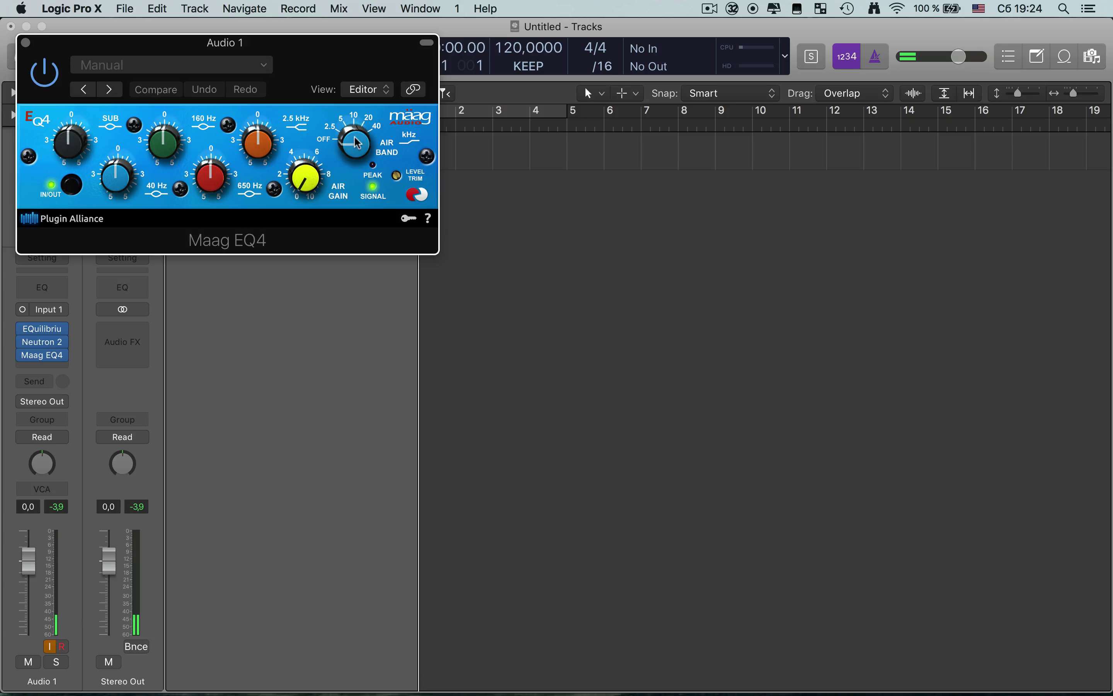
pyautogui.moveTo(358, 144); pyautogui.dragTo(359, 85)
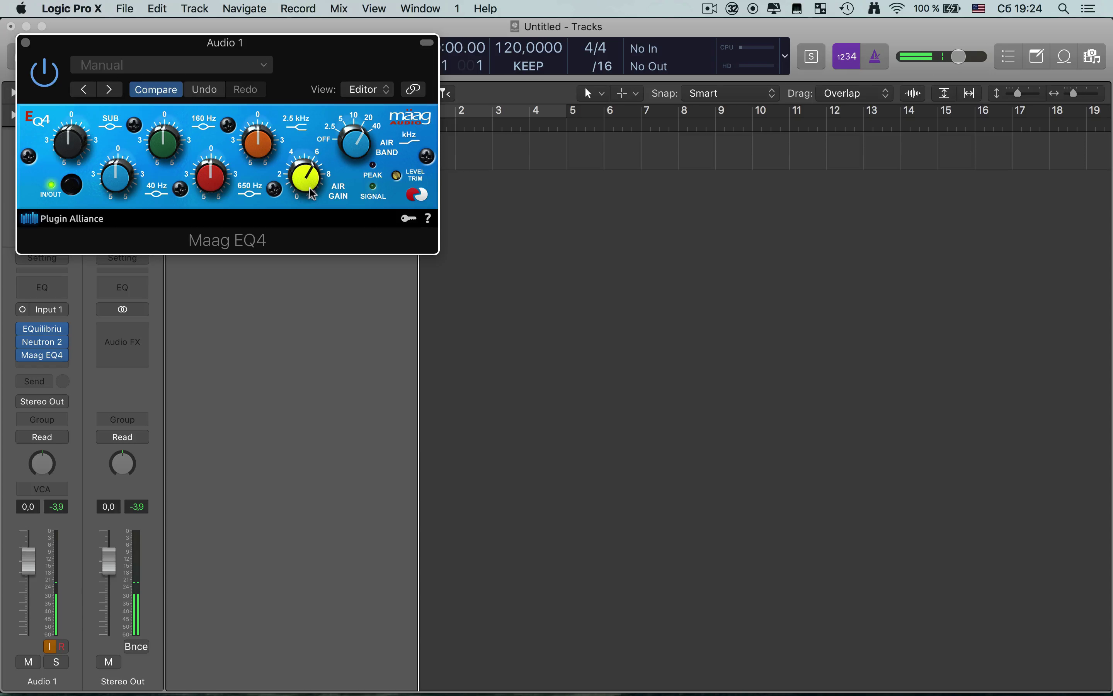
pyautogui.moveTo(165, 54); pyautogui.dragTo(338, 57)
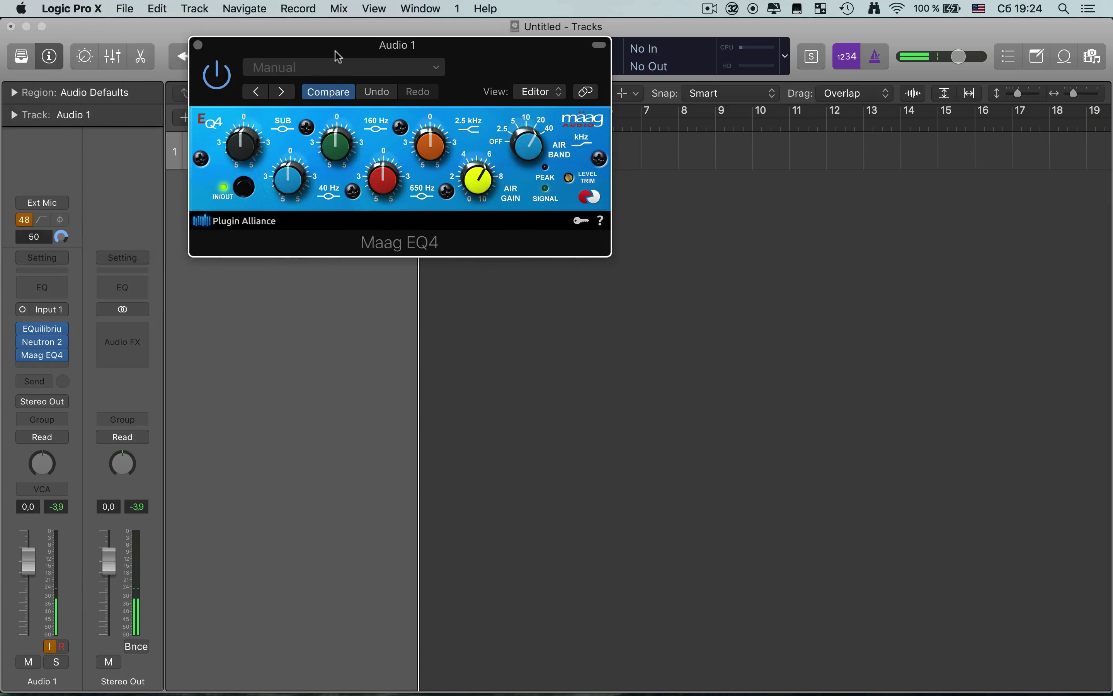
pyautogui.click(199, 46)
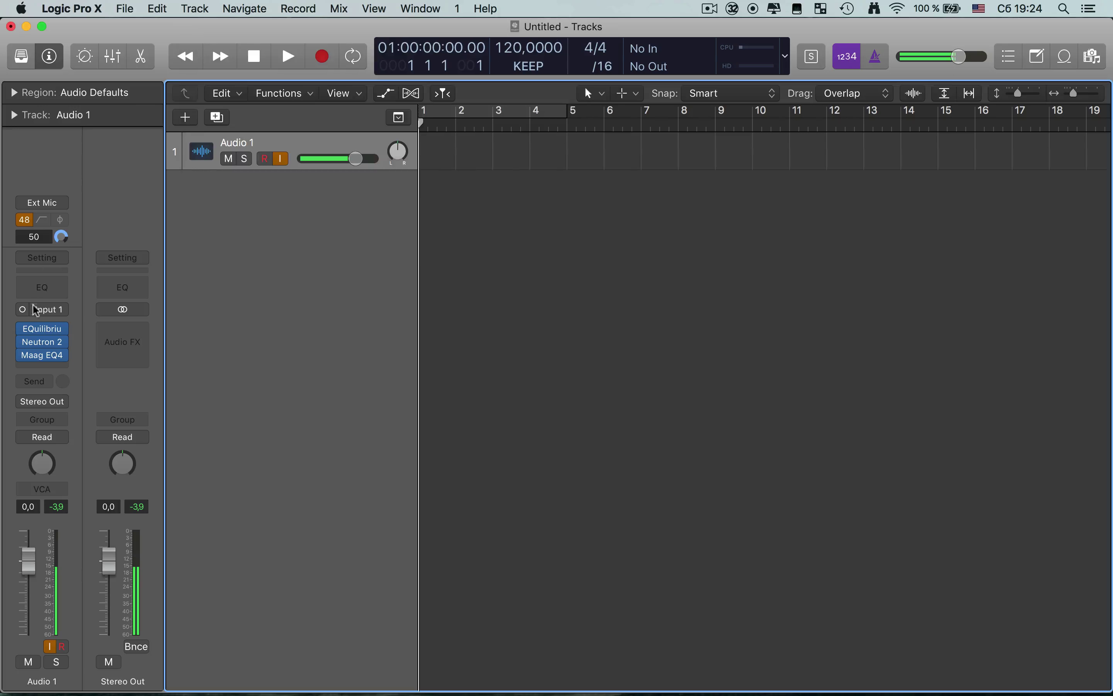
# Reopen the Neutron 2 Gate on Audio 1, dismiss its preset manager, and set the mix to 100%
pyautogui.click(42, 343)
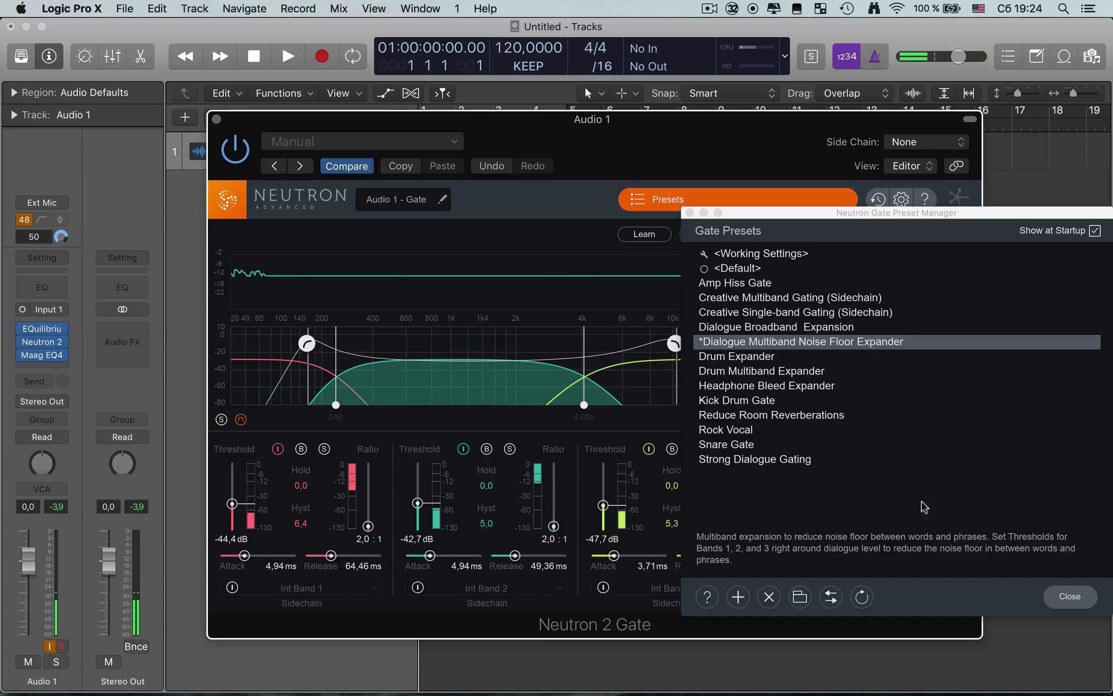
pyautogui.click(690, 213)
pyautogui.moveTo(934, 587); pyautogui.dragTo(1017, 591)
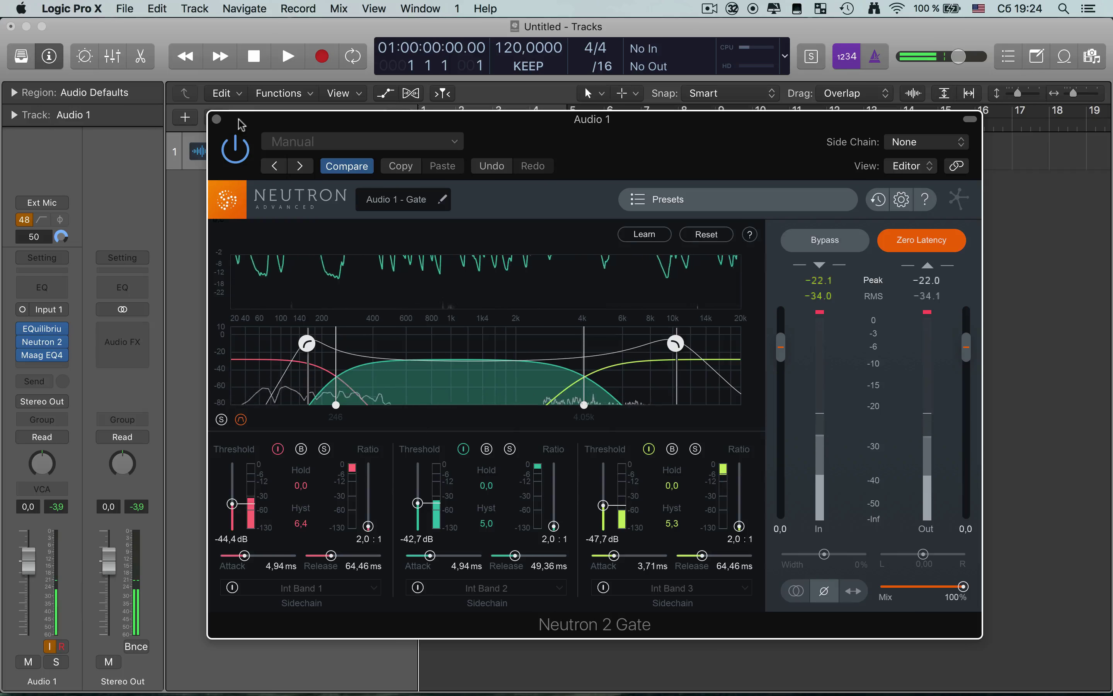
pyautogui.moveTo(229, 120); pyautogui.dragTo(202, 120)
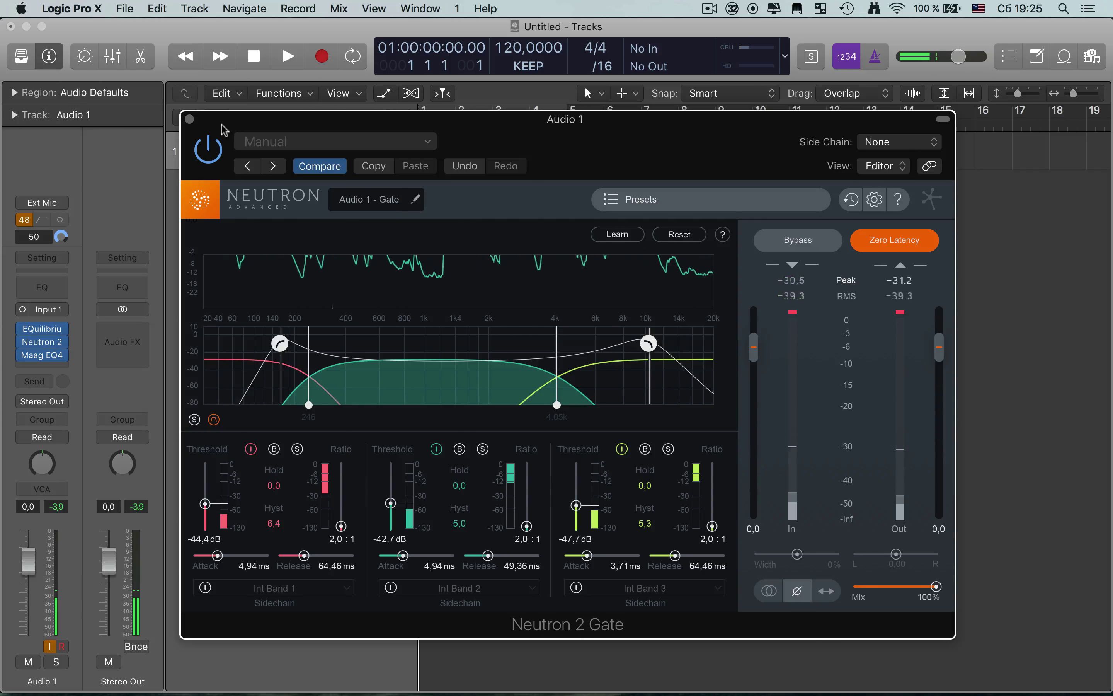
pyautogui.click(189, 119)
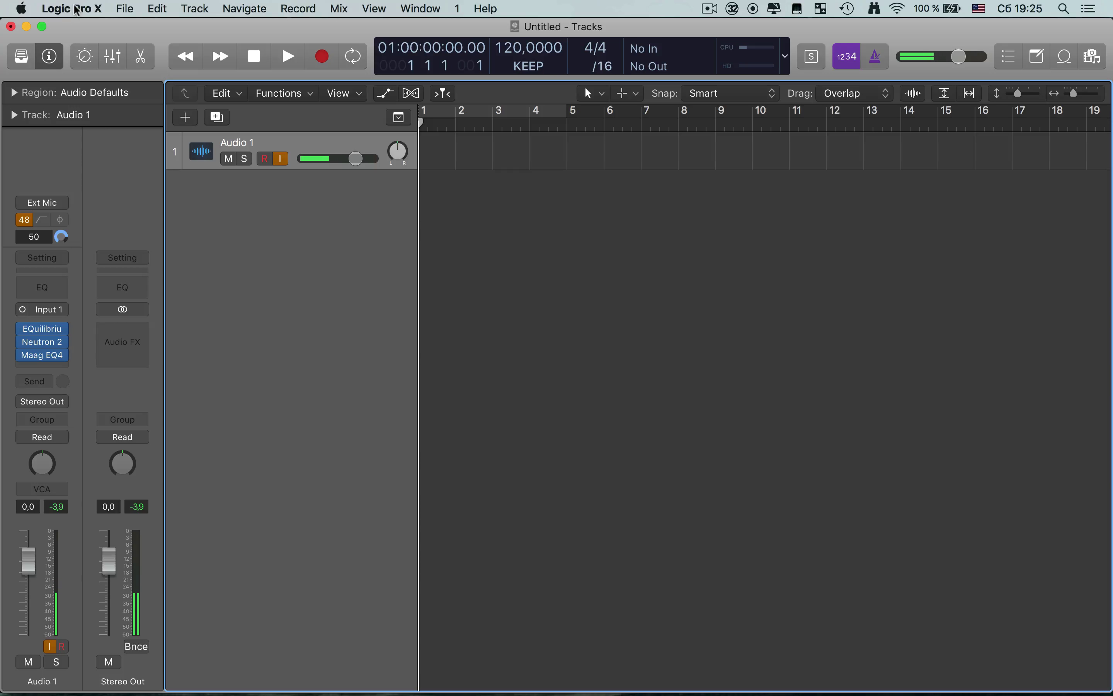
pyautogui.click(716, 11)
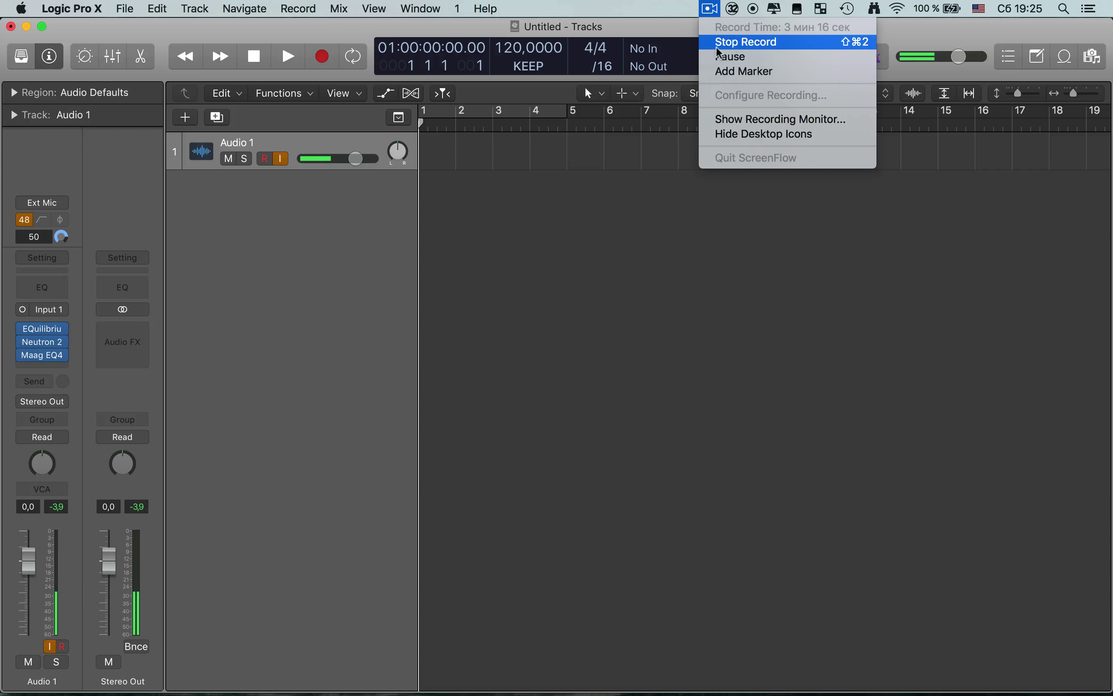